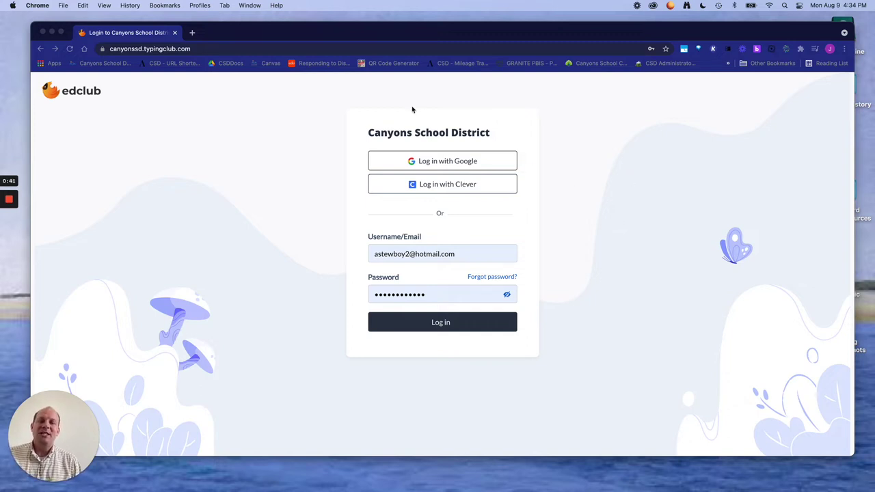
- Sign in to the TypingClub teacher account and scroll through the home dashboard
left_click(218, 49)
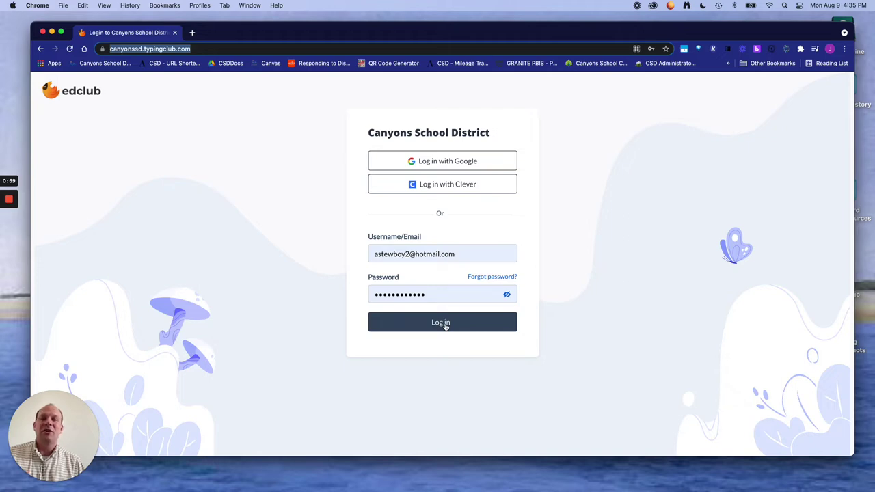
left_click(445, 326)
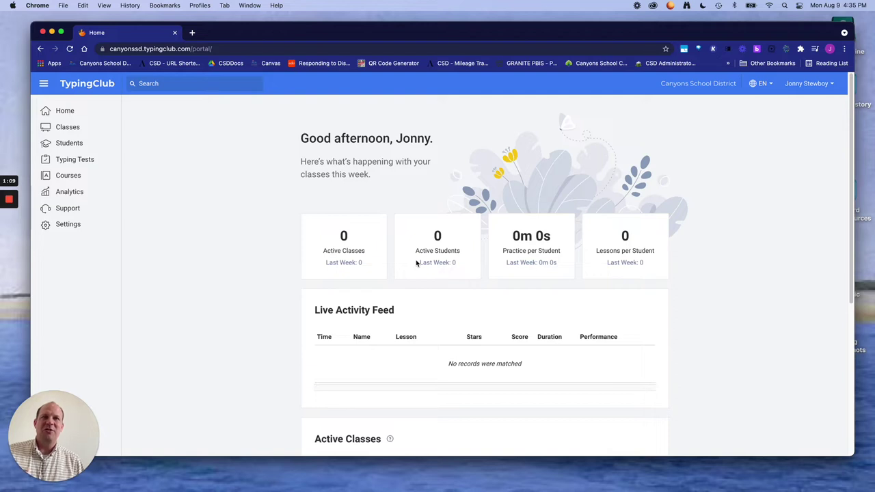
scroll(441, 269, "down", 5)
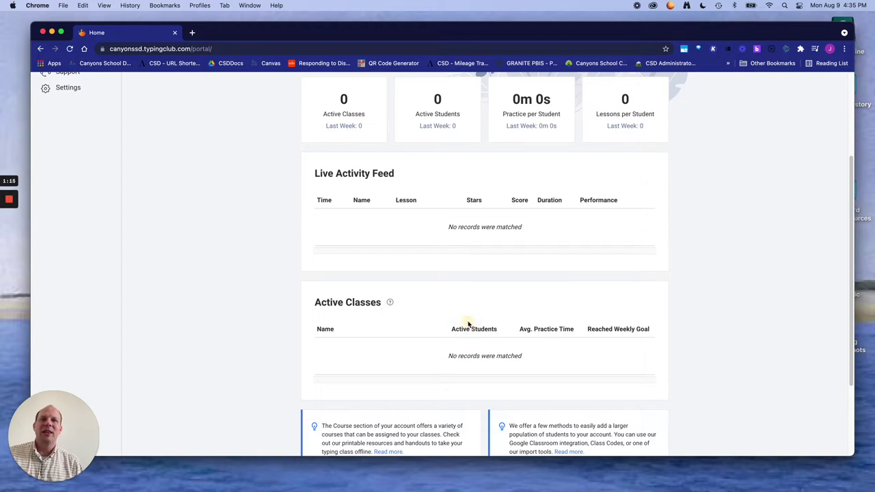
scroll(390, 280, "up", 5)
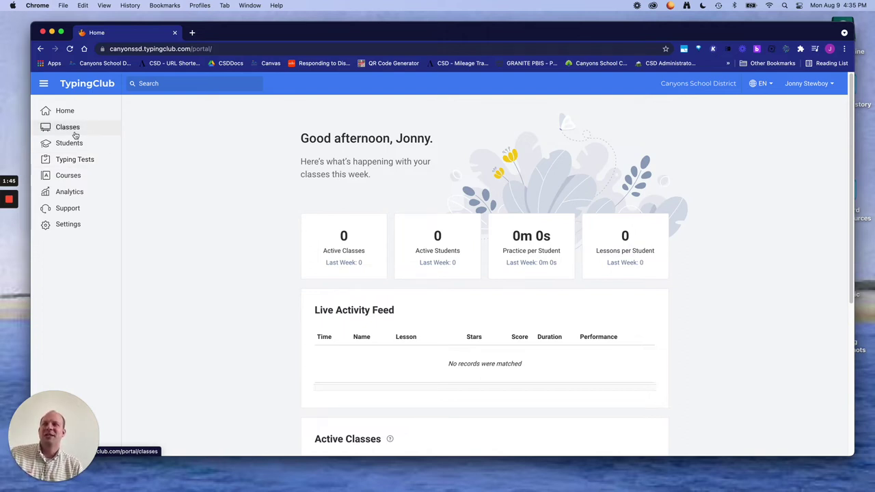
left_click(75, 144)
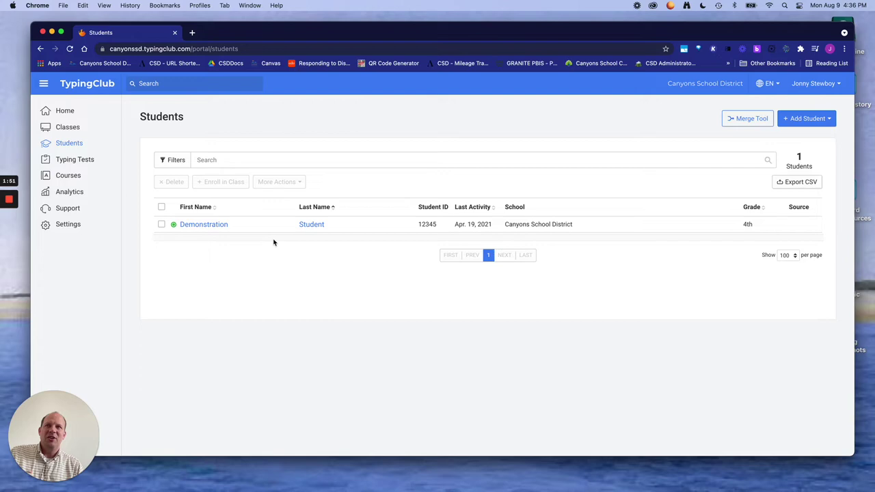
left_click(217, 224)
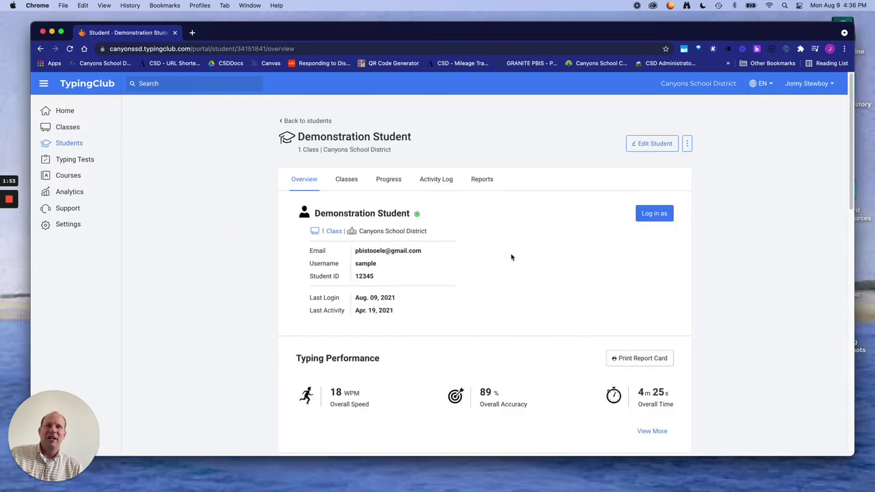
scroll(511, 256, "down", 5)
scroll(511, 257, "down", 2)
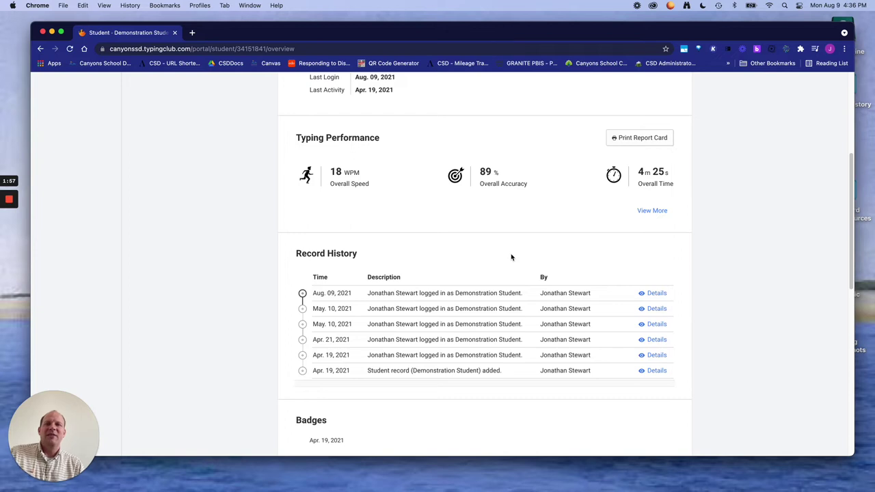
scroll(512, 257, "up", 6)
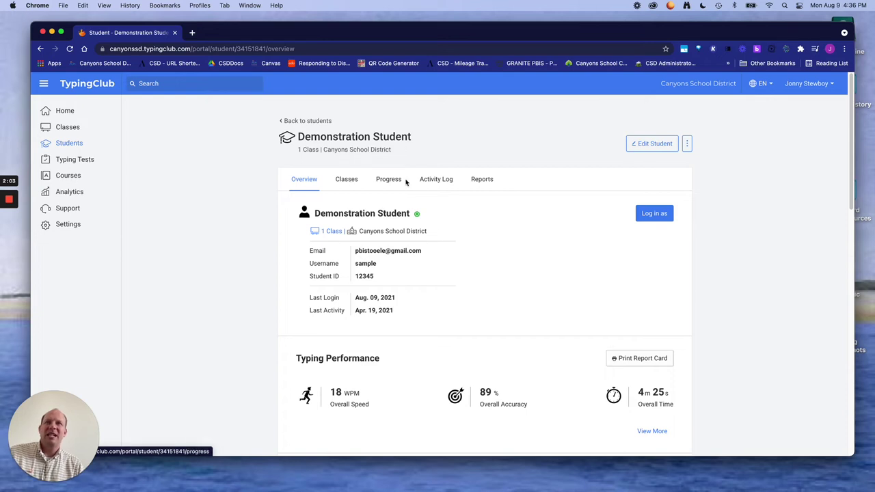
- Check the student's Activity Log, Reports and Overview tabs, then go to Classes
left_click(442, 181)
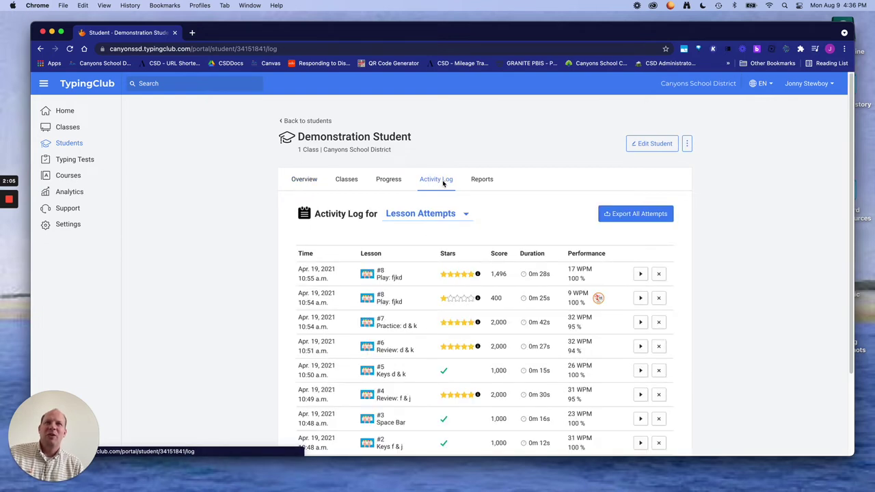
left_click(481, 180)
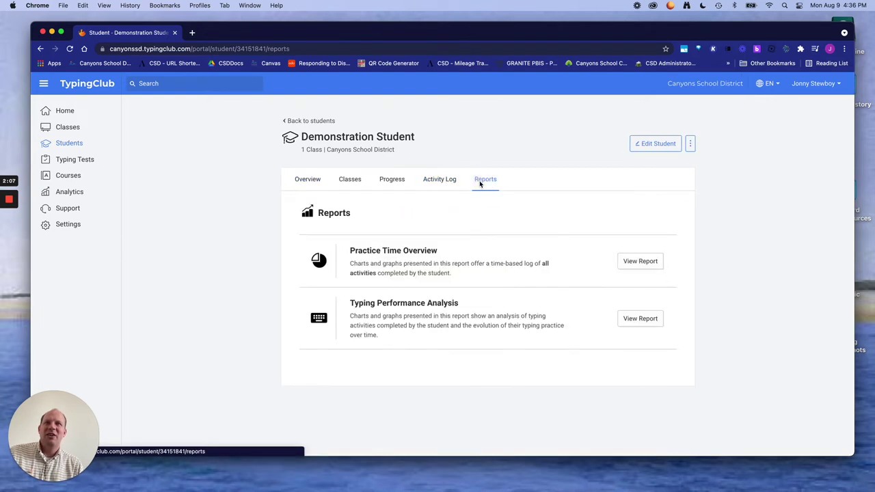
left_click(315, 182)
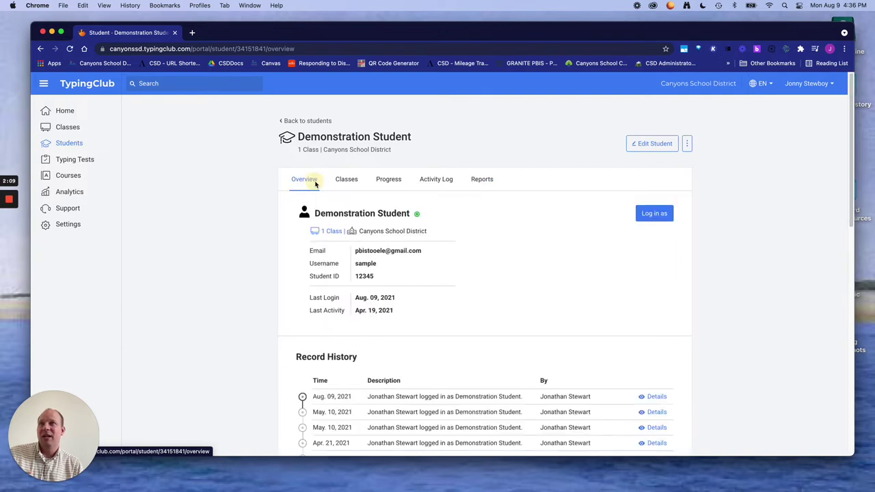
left_click(70, 129)
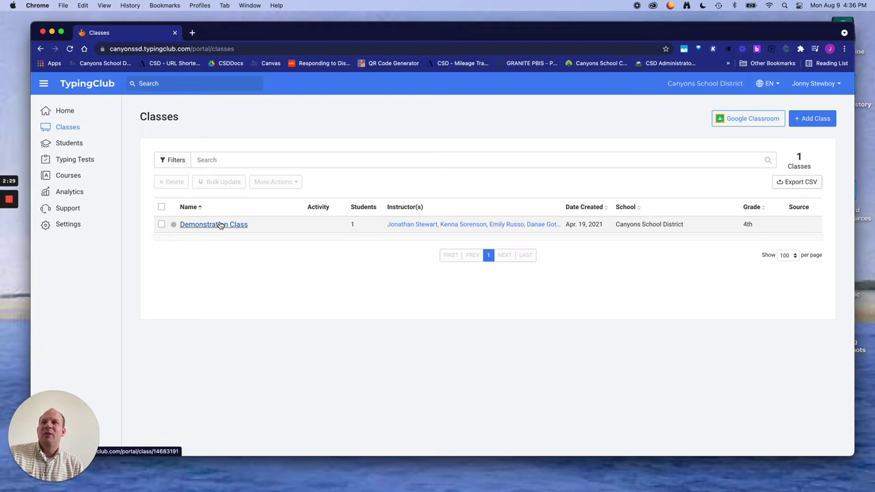
- Open Demonstration Class and review its Students, Instructors and Assignments tabs
left_click(220, 226)
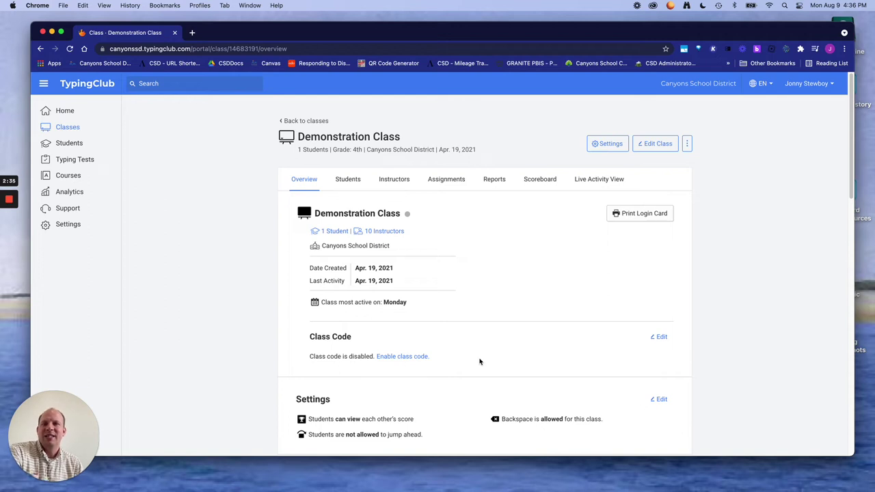
left_click(350, 179)
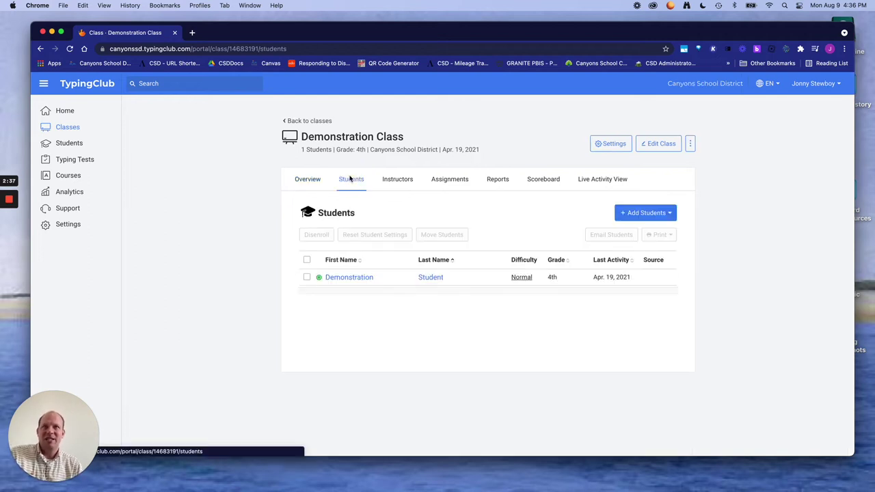
left_click(395, 179)
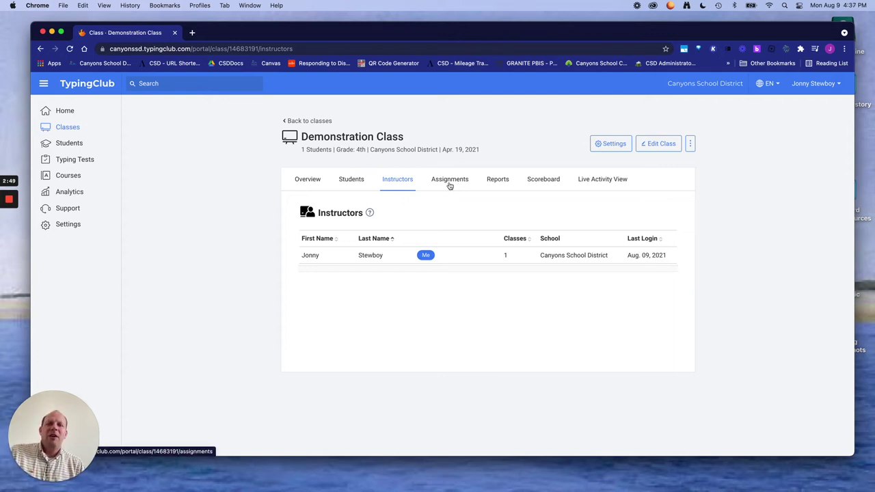
left_click(449, 183)
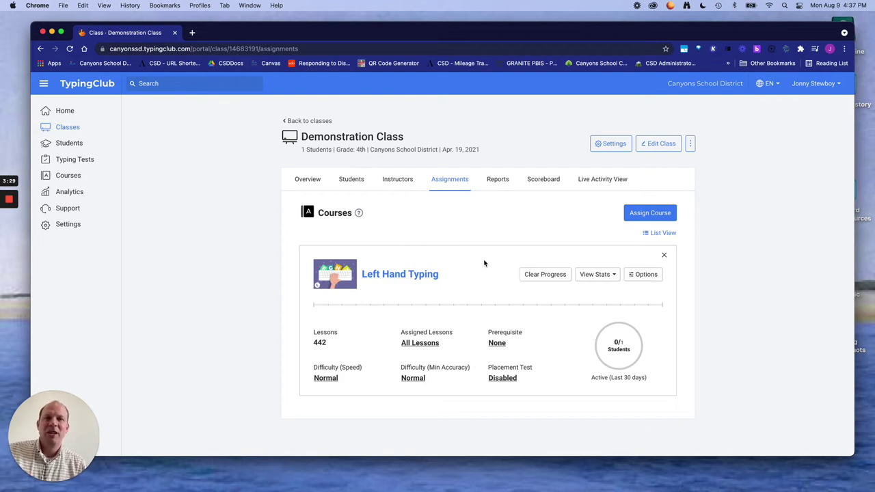
- Search courses for 'right' and assign Right Hand Typing to Demonstration Class
left_click(643, 218)
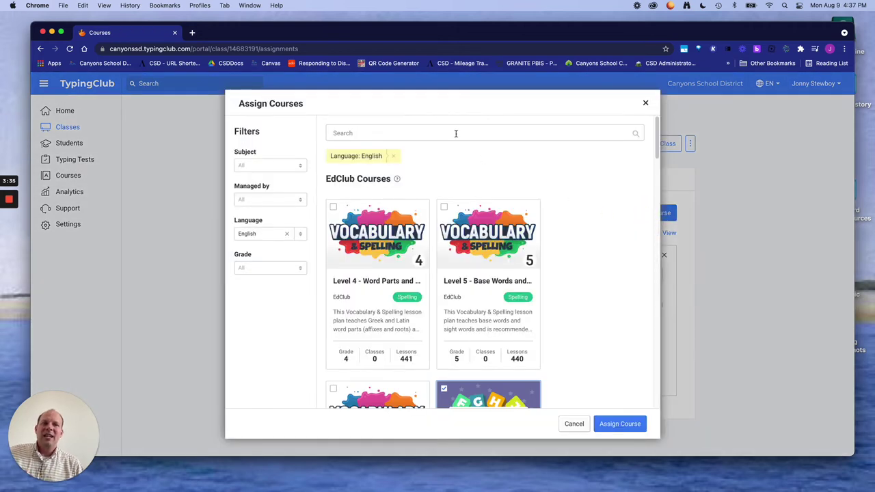
left_click(455, 133)
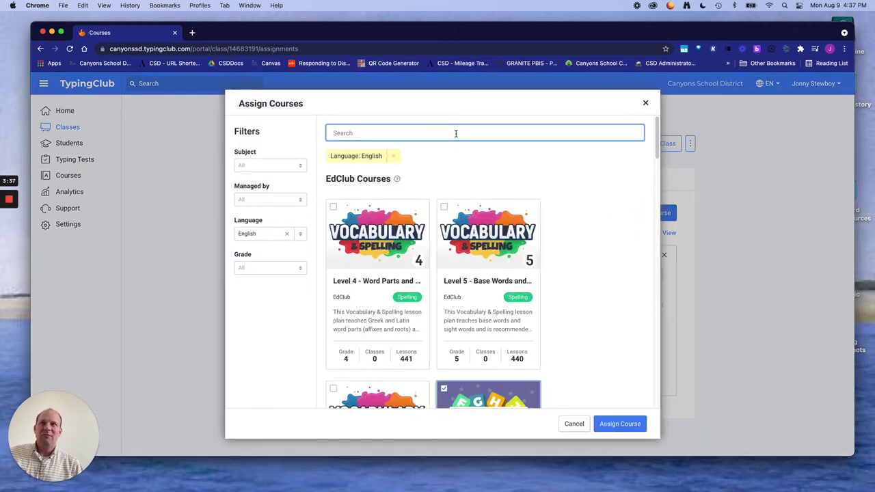
type("r")
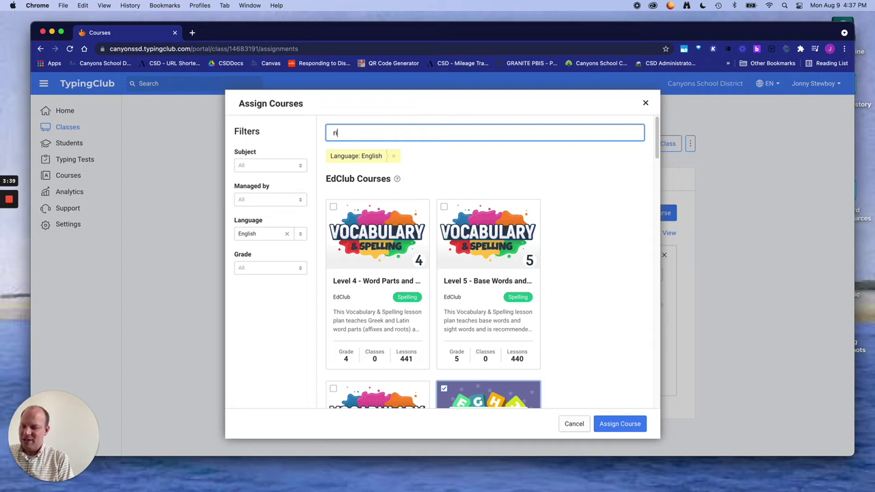
type("ight")
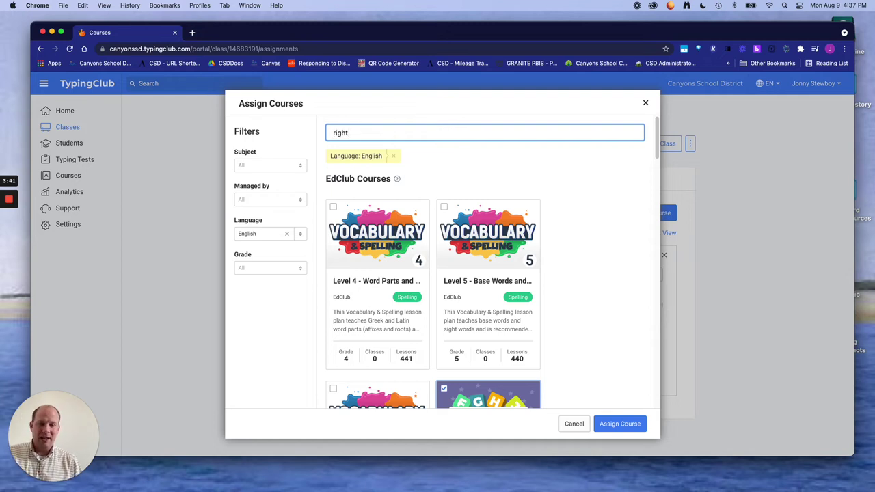
key("Return")
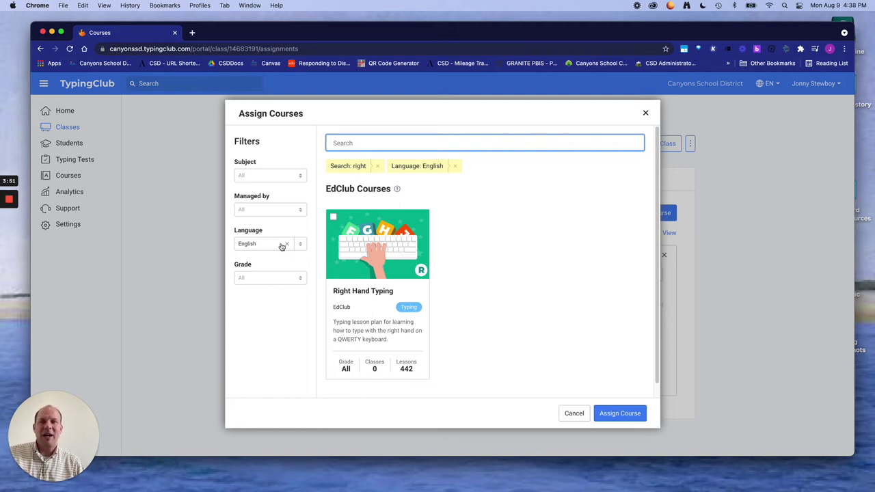
left_click(368, 231)
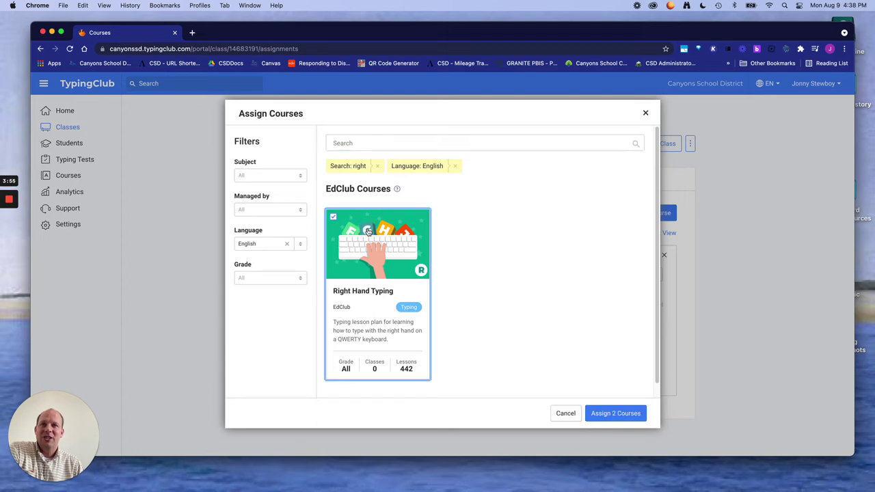
left_click(615, 413)
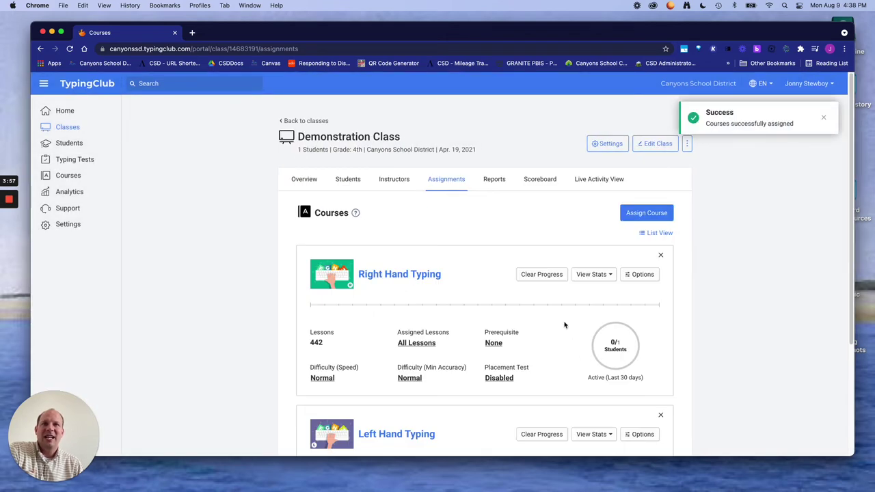
scroll(564, 325, "down", 3)
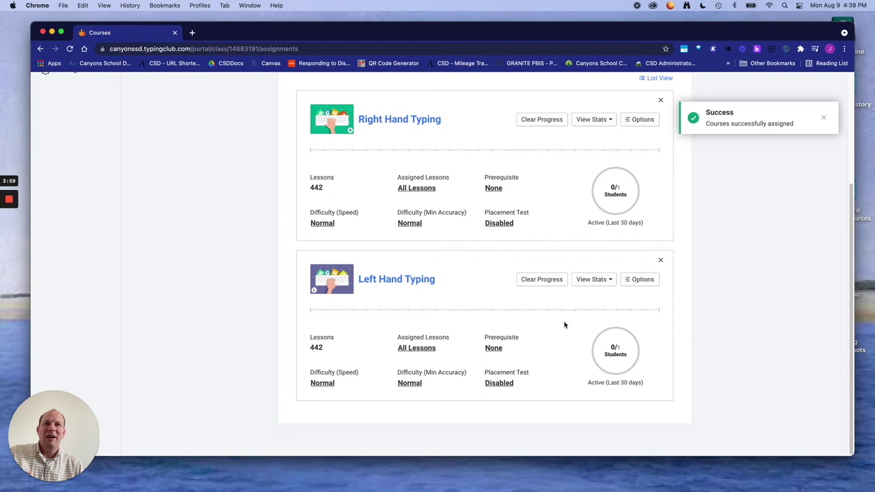
scroll(565, 324, "up", 3)
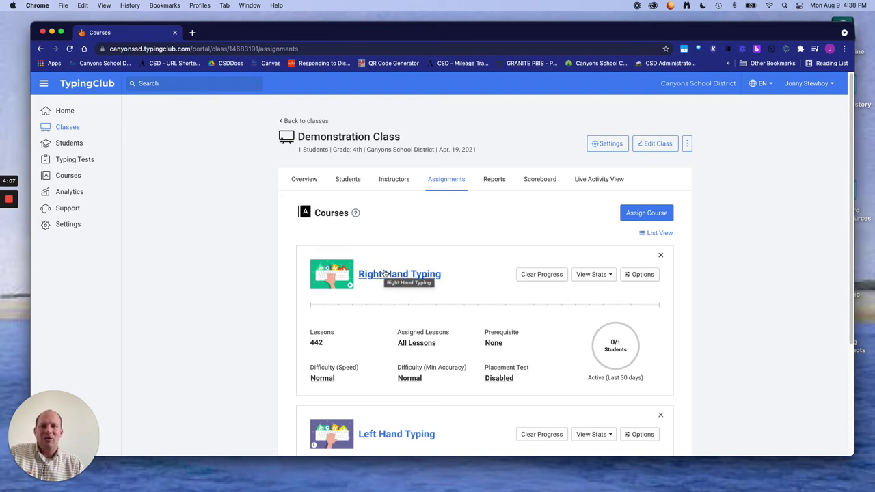
- Open Right Hand Typing's lessons and preview lesson 9, Keys r & u
left_click(385, 274)
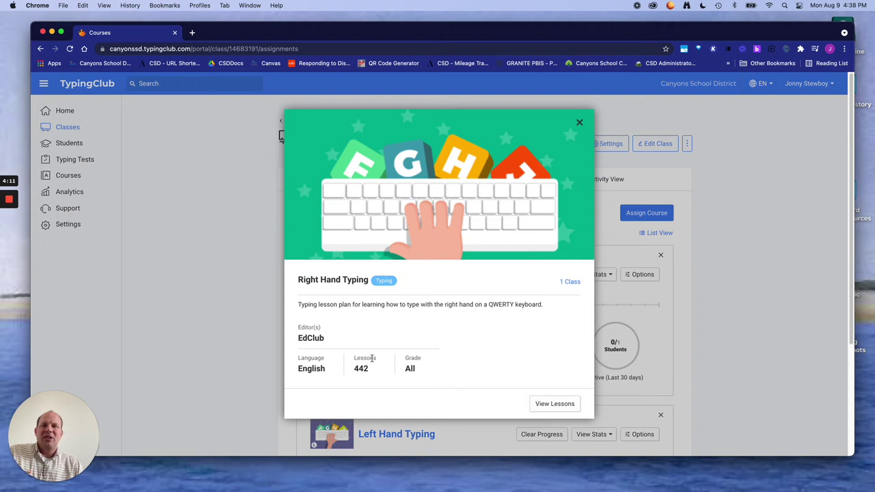
left_click(572, 406)
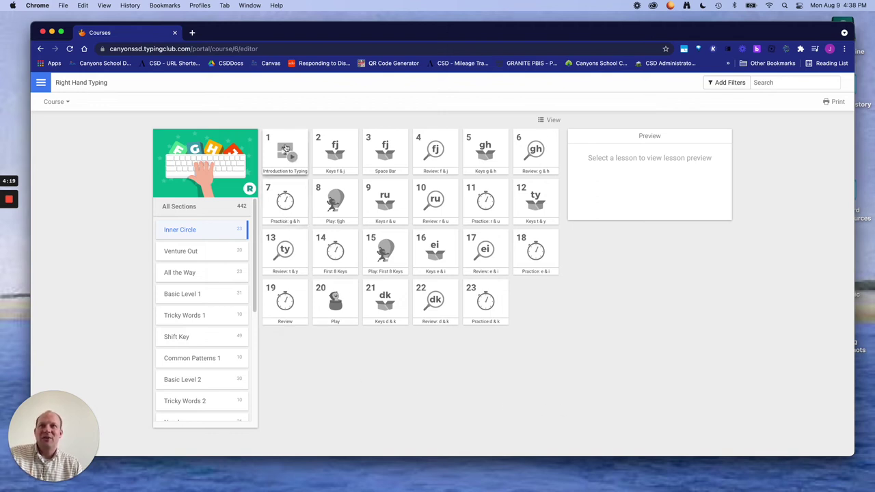
left_click(383, 200)
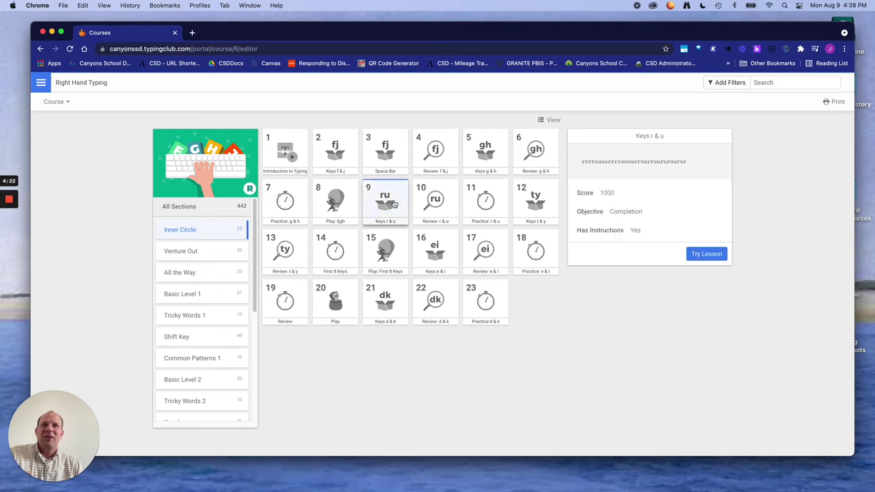
- Try the Keys r & u lesson, skipping both key intros and typing 'rrr', then exit
left_click(706, 254)
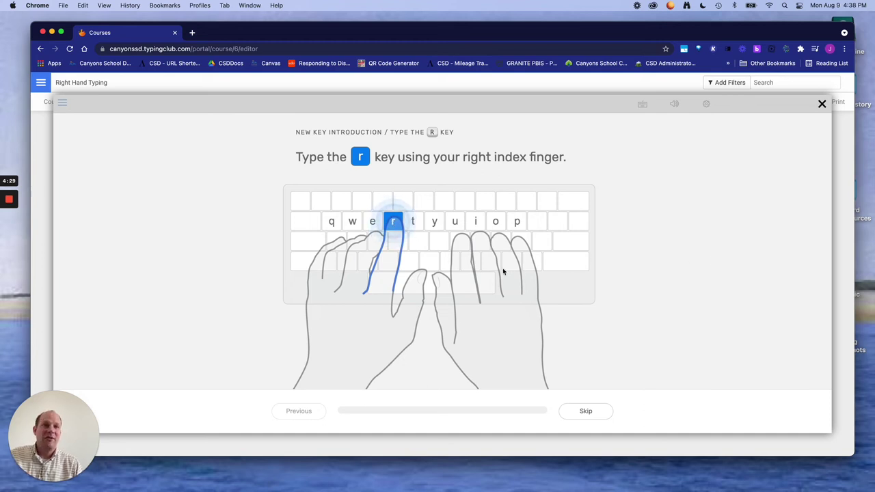
left_click(588, 412)
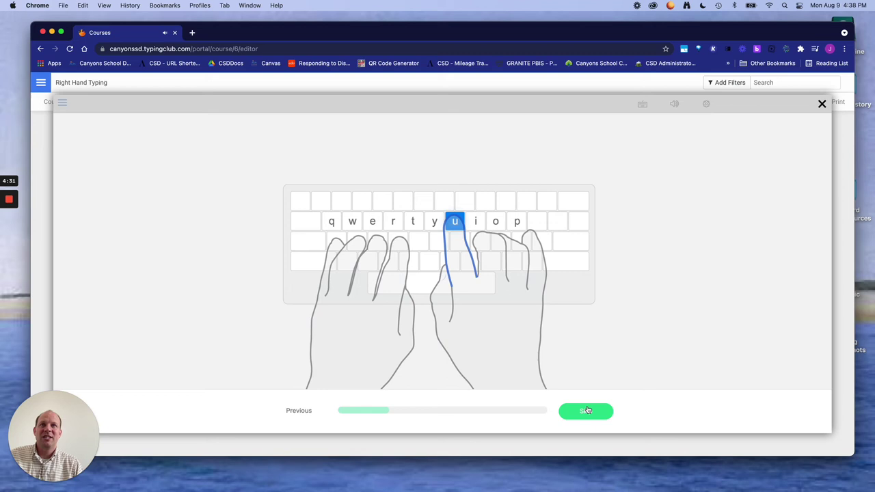
left_click(587, 410)
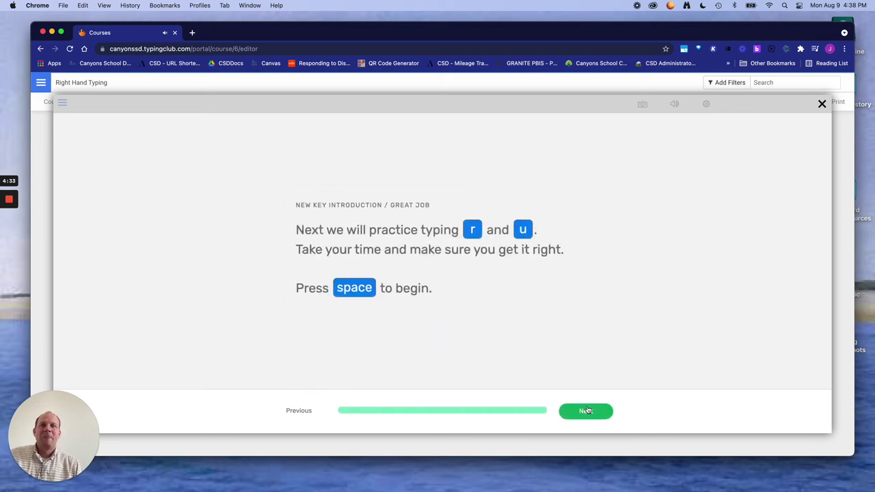
key("space")
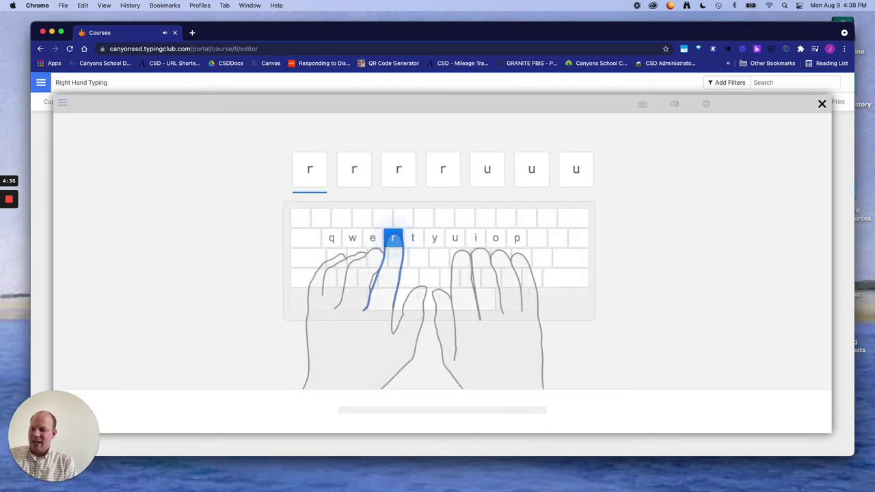
type("rrr")
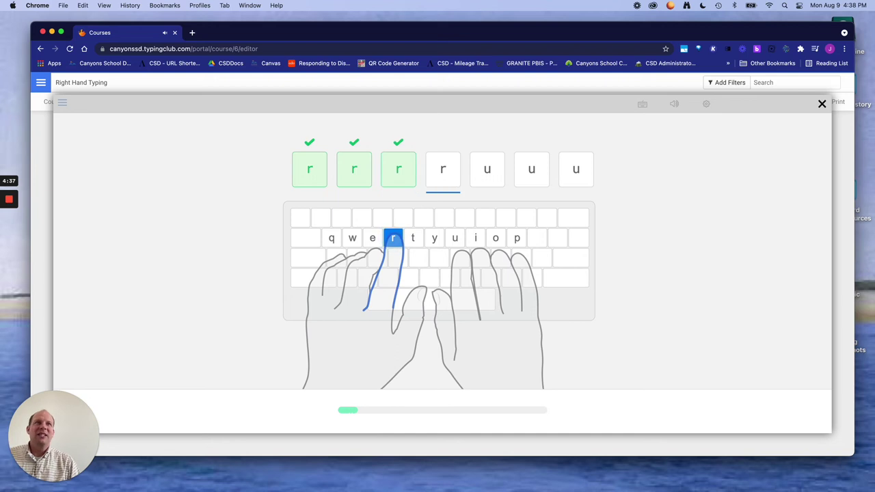
left_click(821, 104)
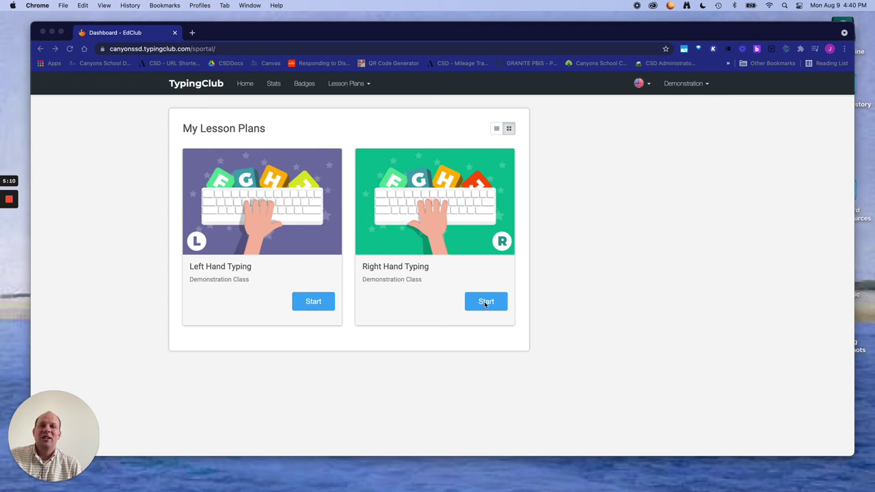
- Start the Left Hand Typing lesson plan from the student dashboard
left_click(313, 302)
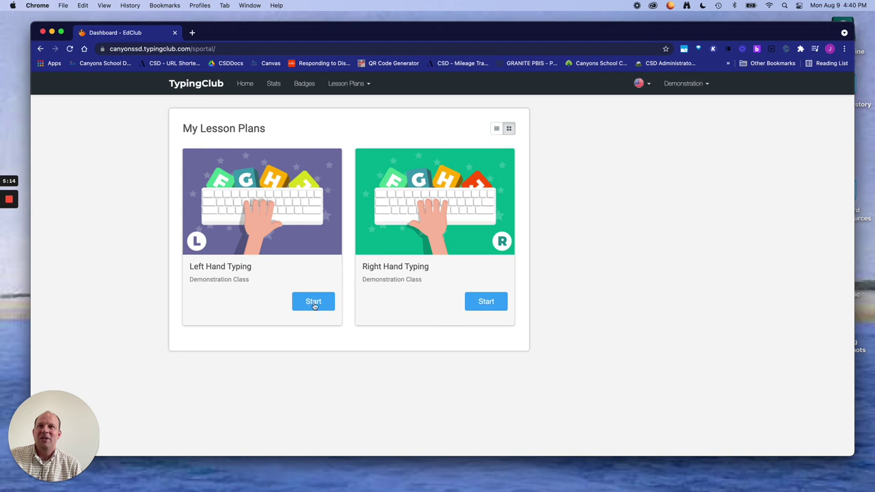
left_click(313, 303)
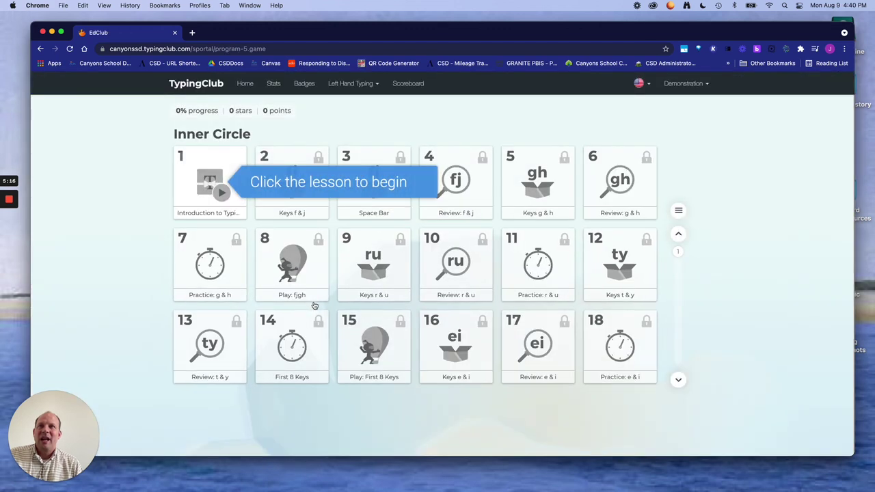